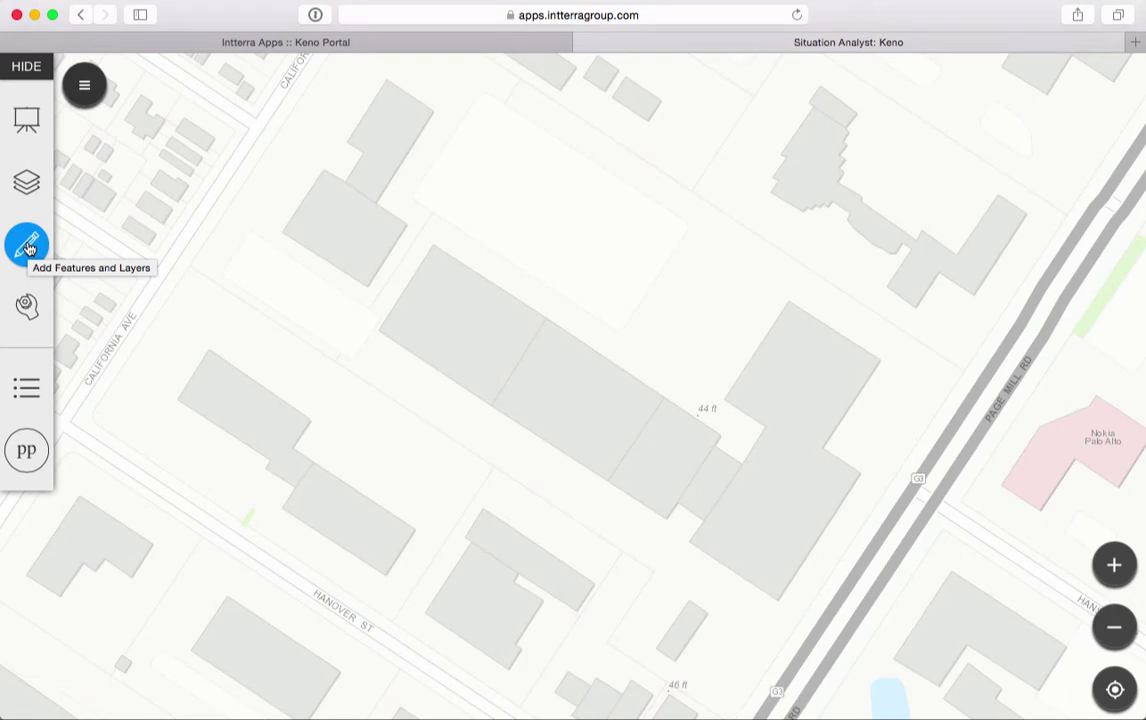
Step: Place a Key or Knox Box structure preplan point on the northeast edge of the long central building
click(28, 248)
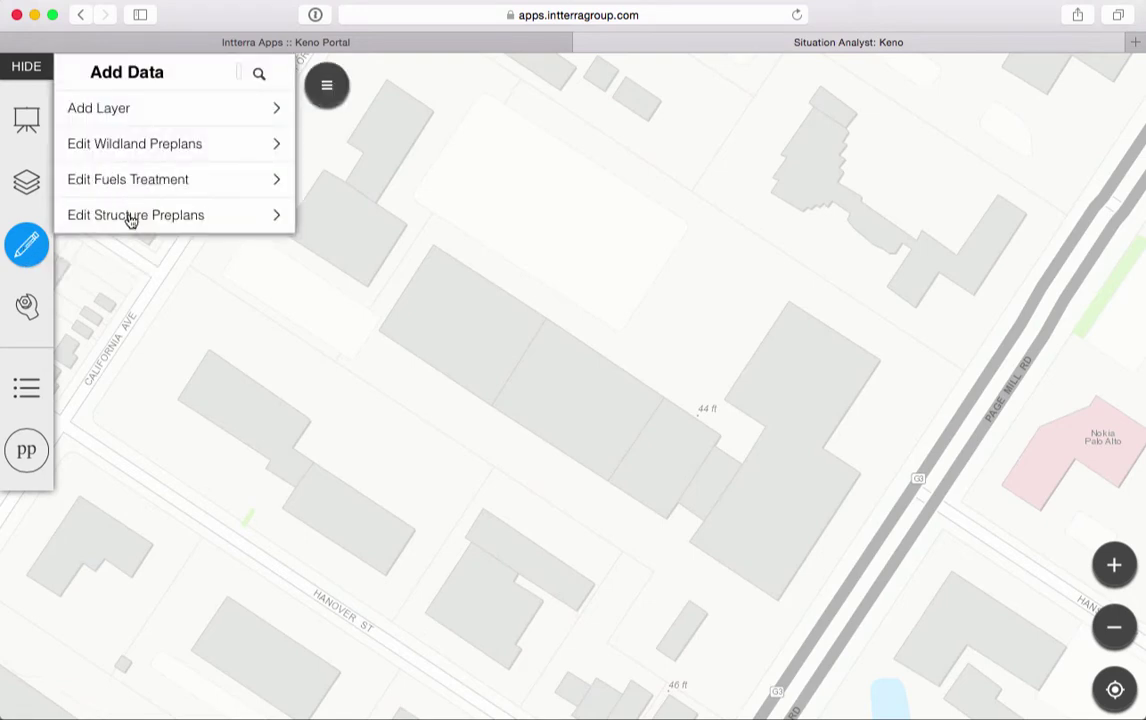
click(131, 218)
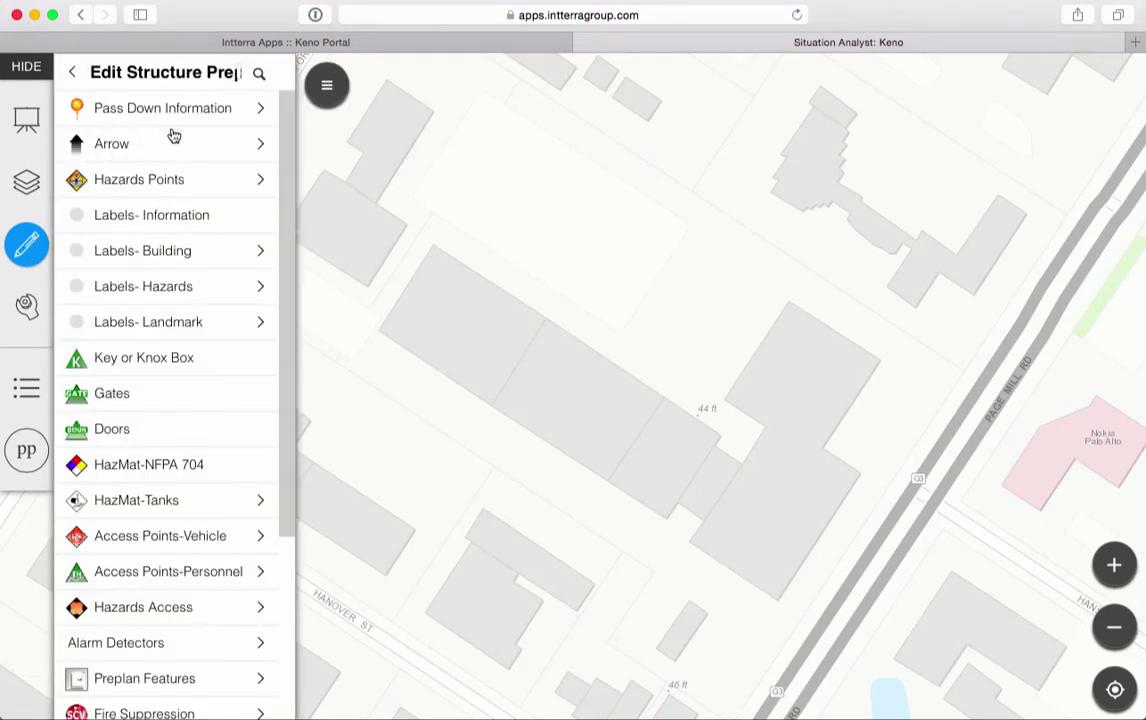
scroll(151, 401, down, 5)
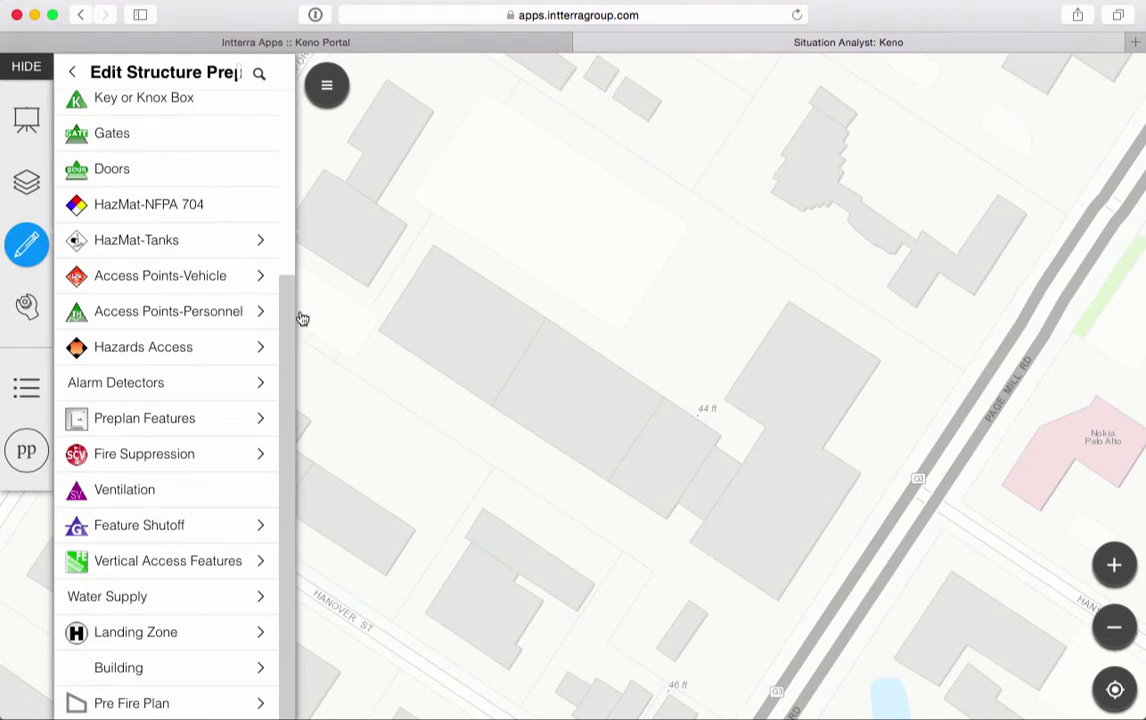
scroll(192, 287, up, 5)
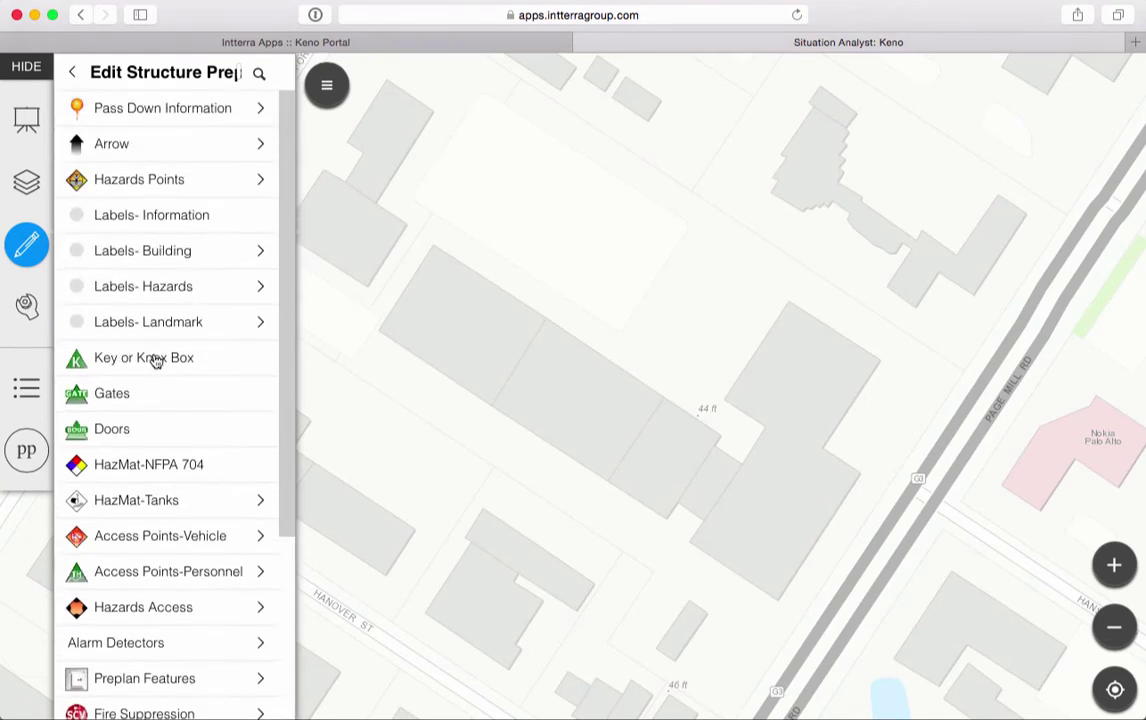
click(155, 358)
click(105, 362)
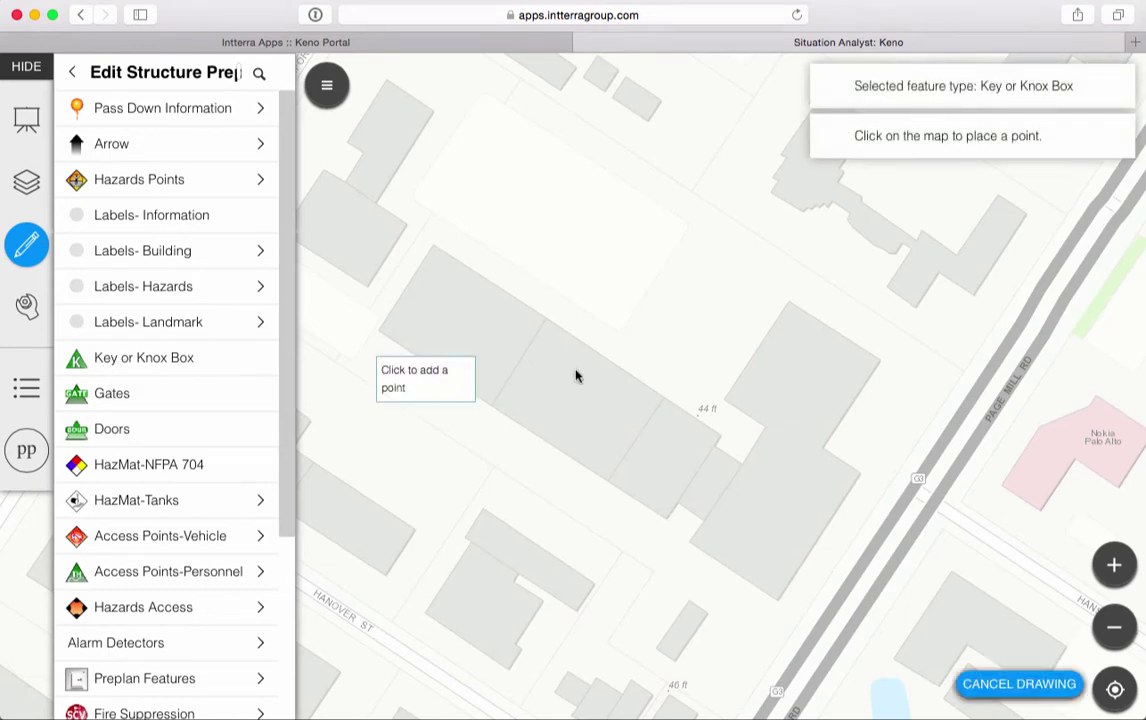
click(648, 389)
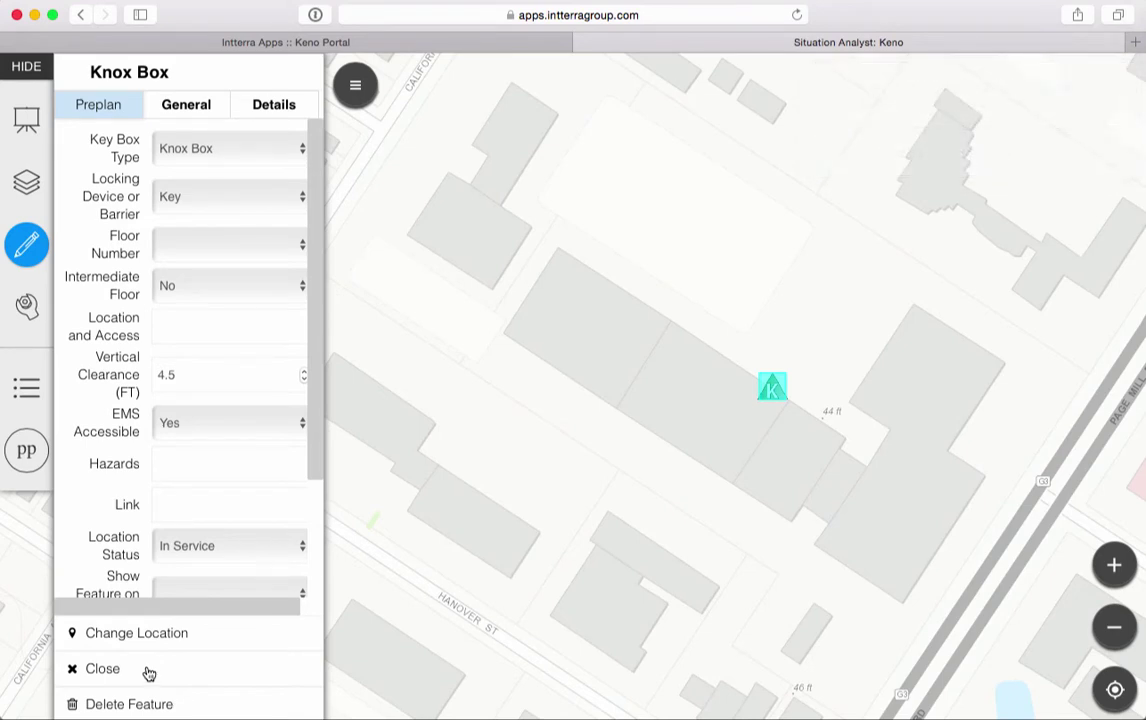
Step: Enter the comment "master key" for the Knox Box and save the changes
scroll(220, 497, down, 3)
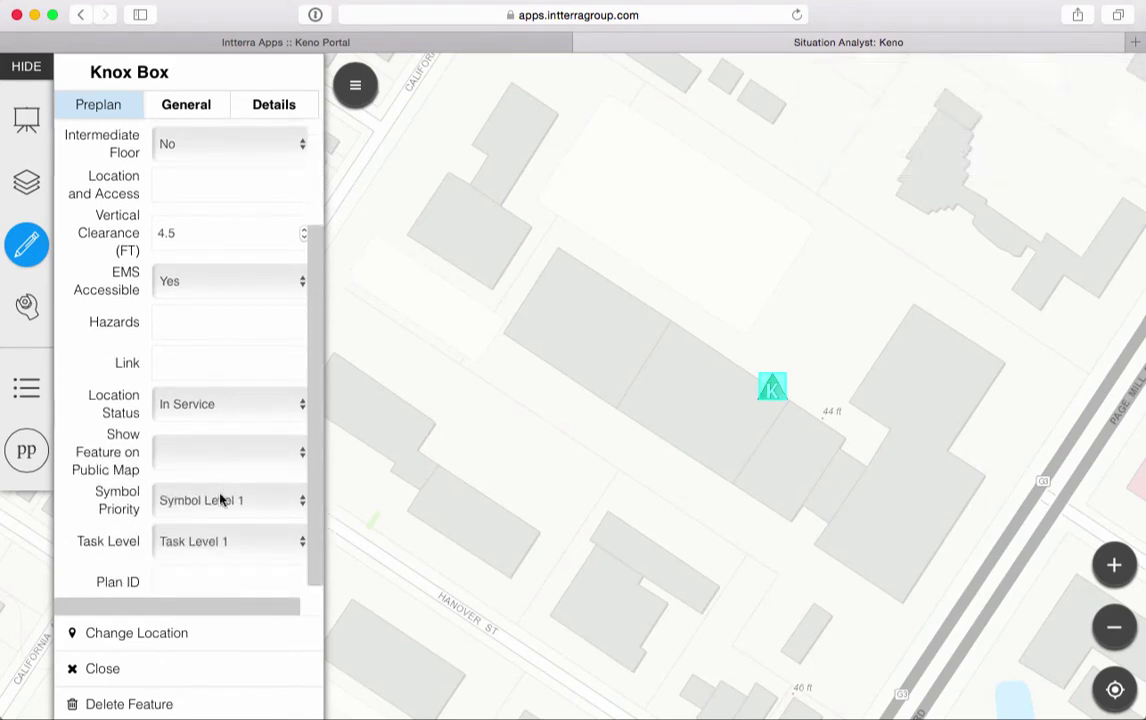
click(188, 105)
click(190, 146)
text(master key)
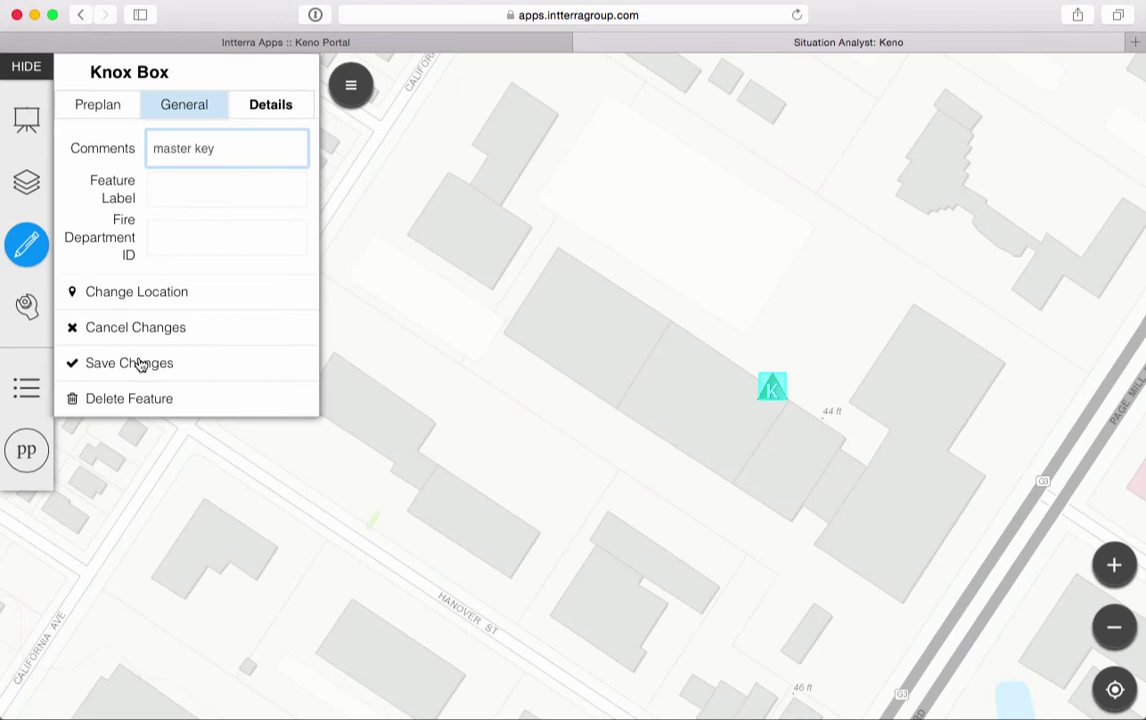
click(140, 364)
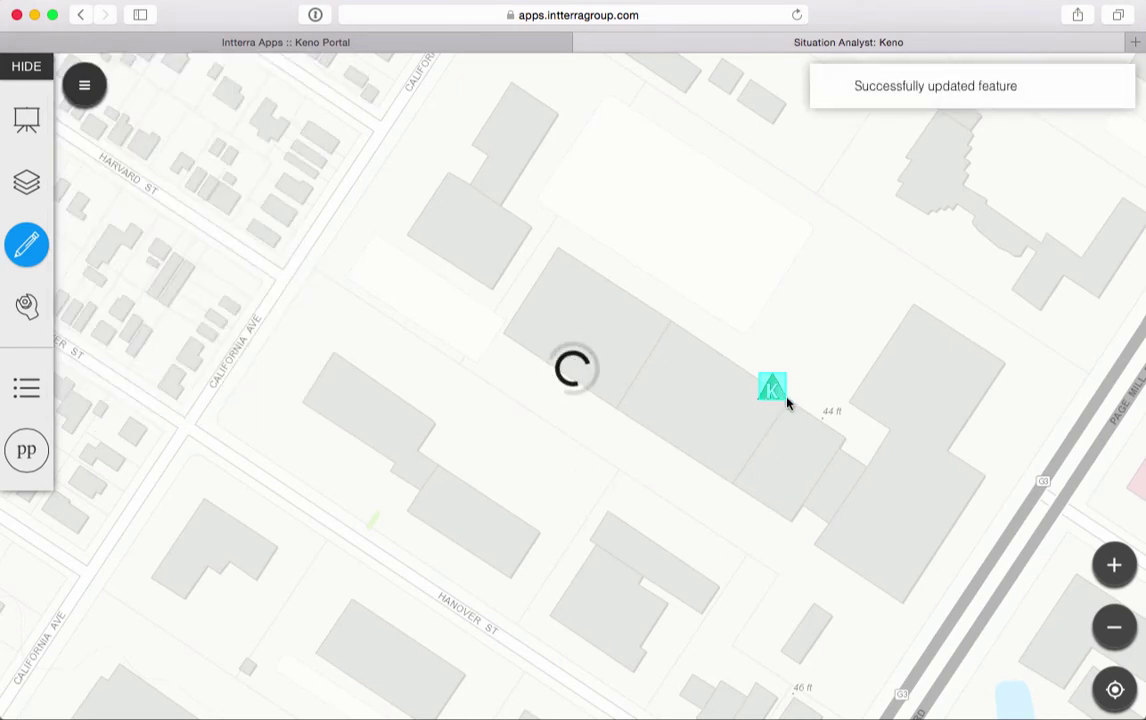
Step: Place a HazMat-NFPA 704 structure preplan point at the northwest corner of the long central building
click(28, 245)
click(160, 215)
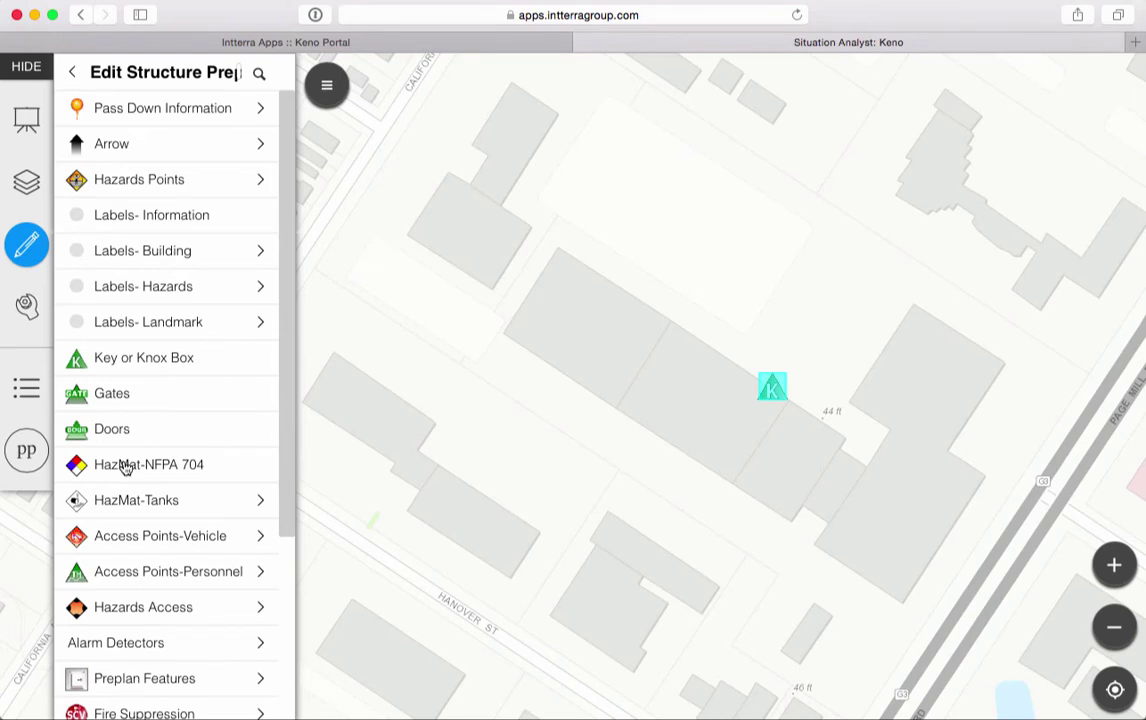
click(125, 466)
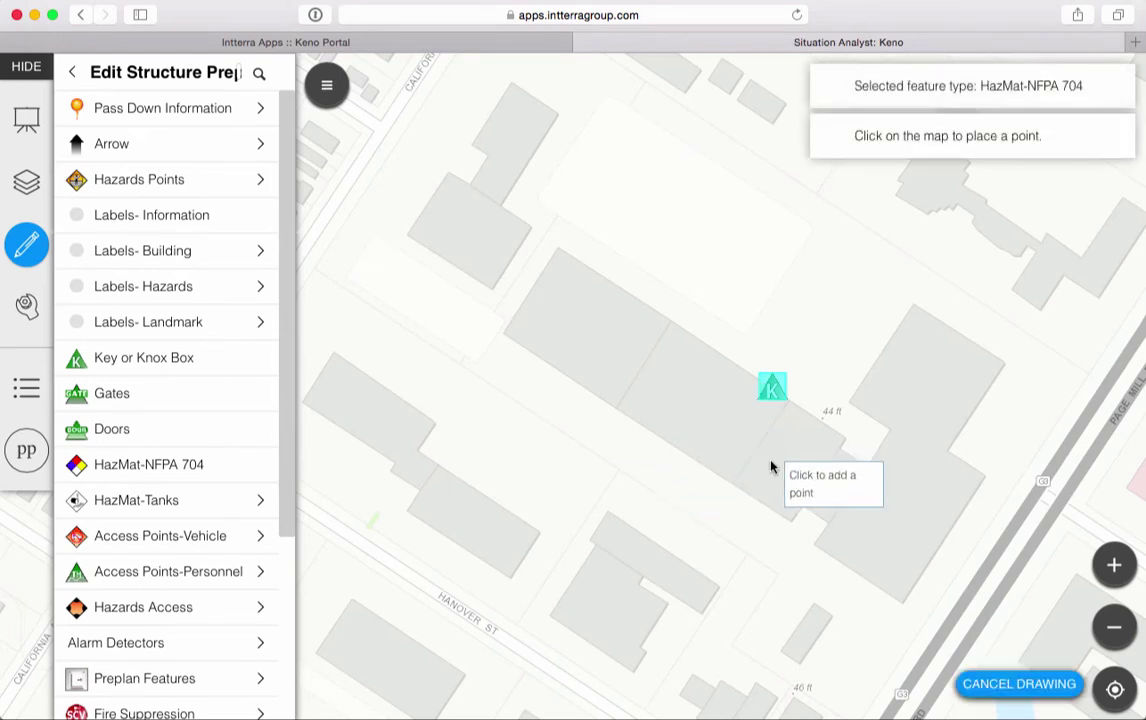
click(561, 279)
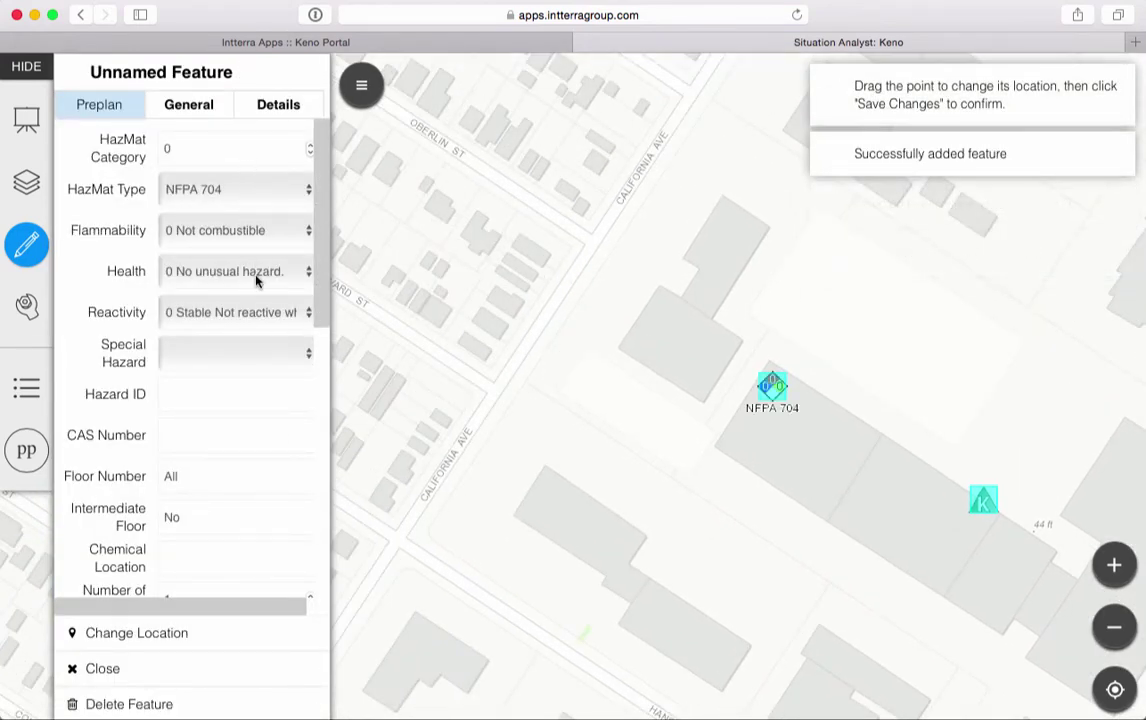
Step: Set the NFPA 704 point's flammability to 3 (flammable liquid) and health to 1 (may be irritating), and save
click(309, 231)
click(302, 180)
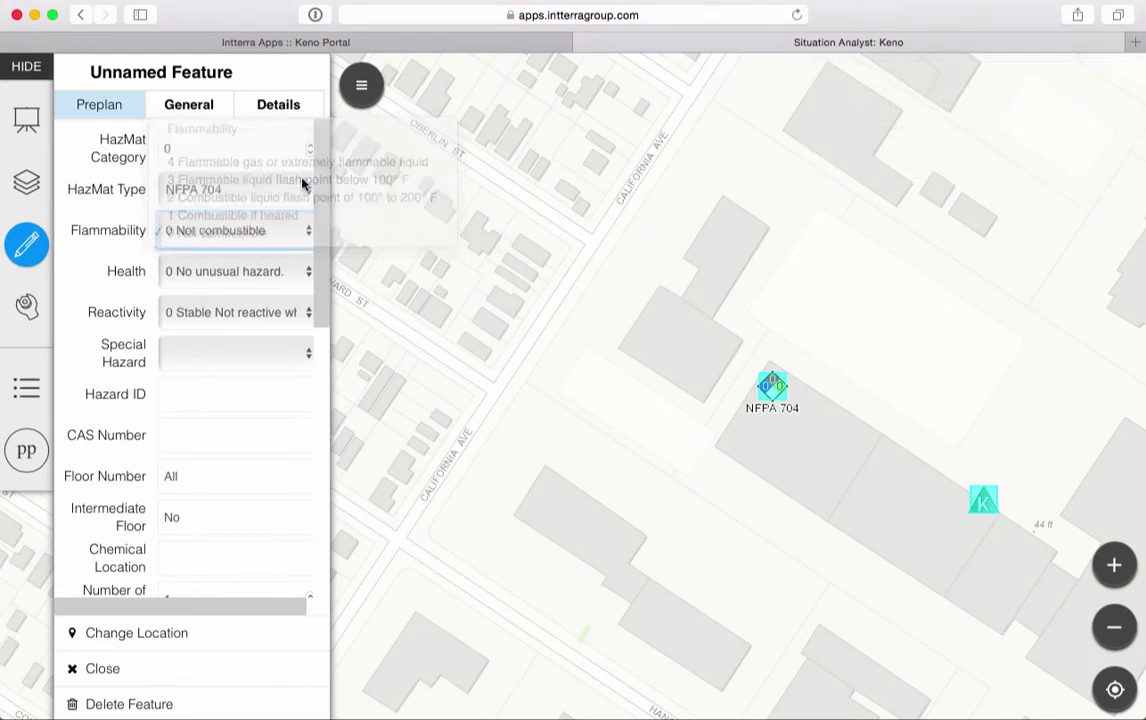
click(303, 274)
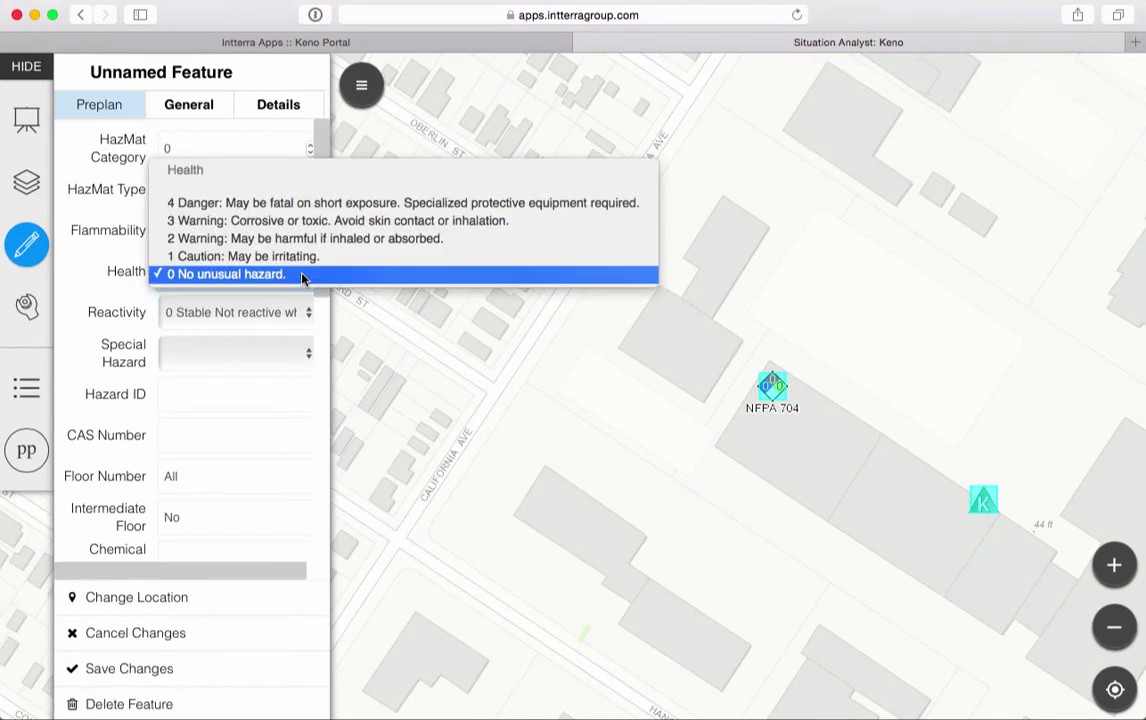
click(298, 258)
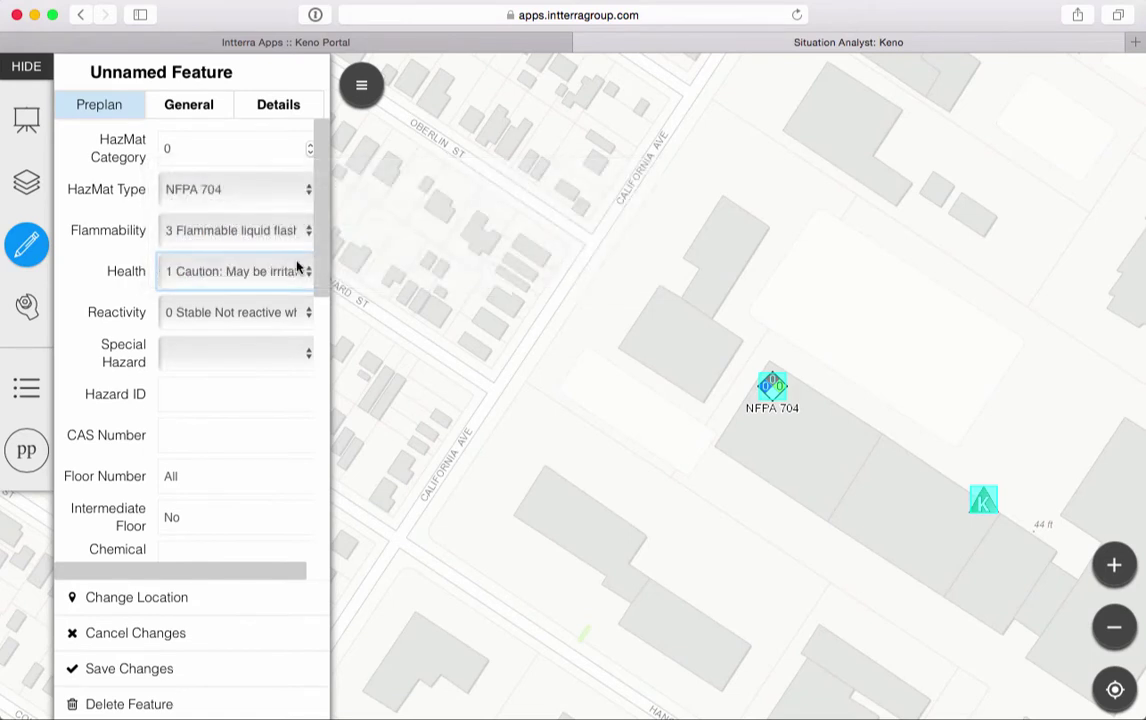
click(182, 669)
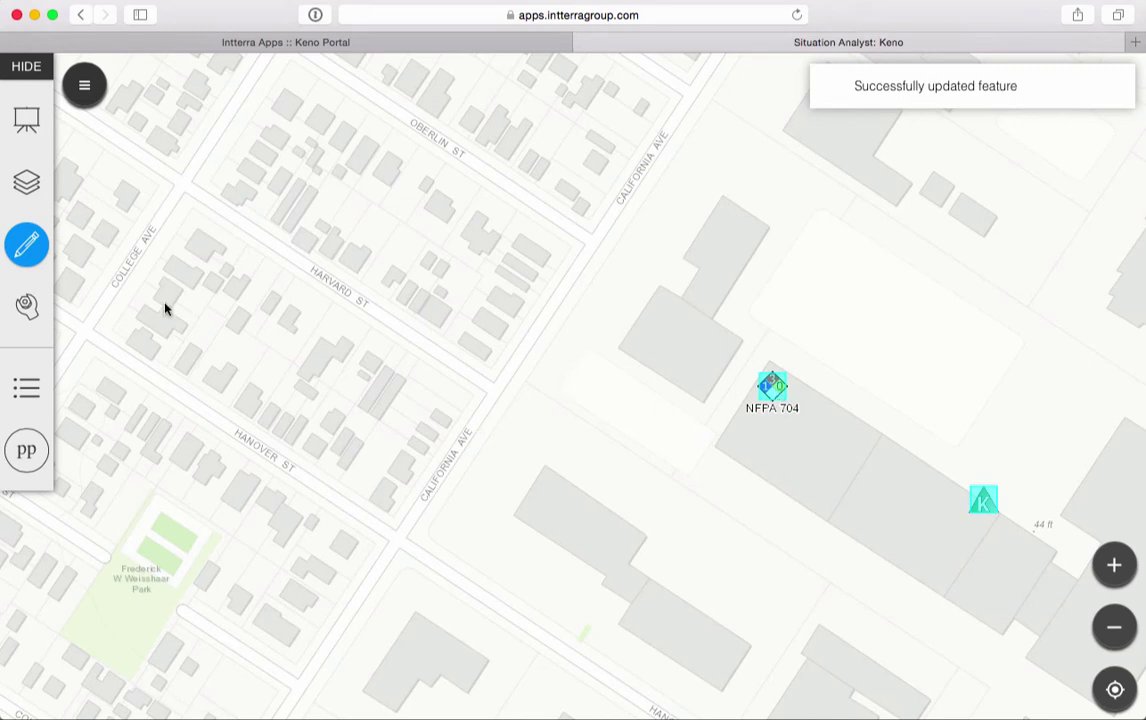
Step: Place an Electrical Shutoff point on the long building's southwest edge, check its general and details attributes, and close them
click(24, 240)
click(138, 204)
scroll(156, 405, down, 1)
scroll(156, 405, down, 2)
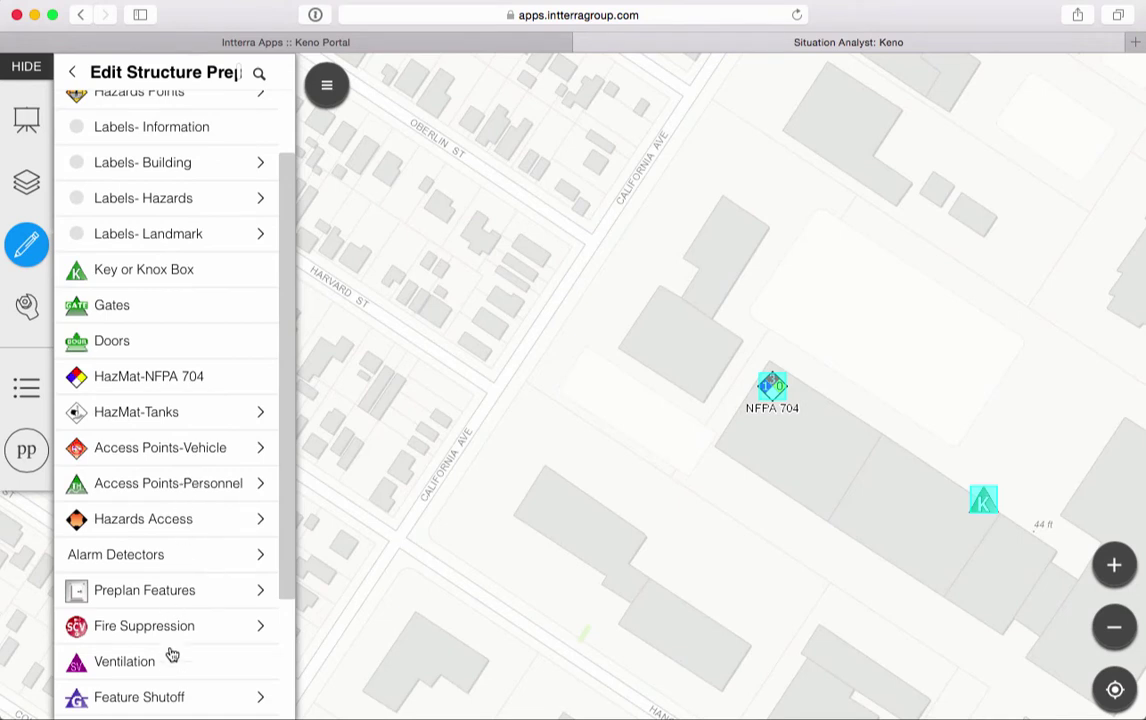
click(166, 694)
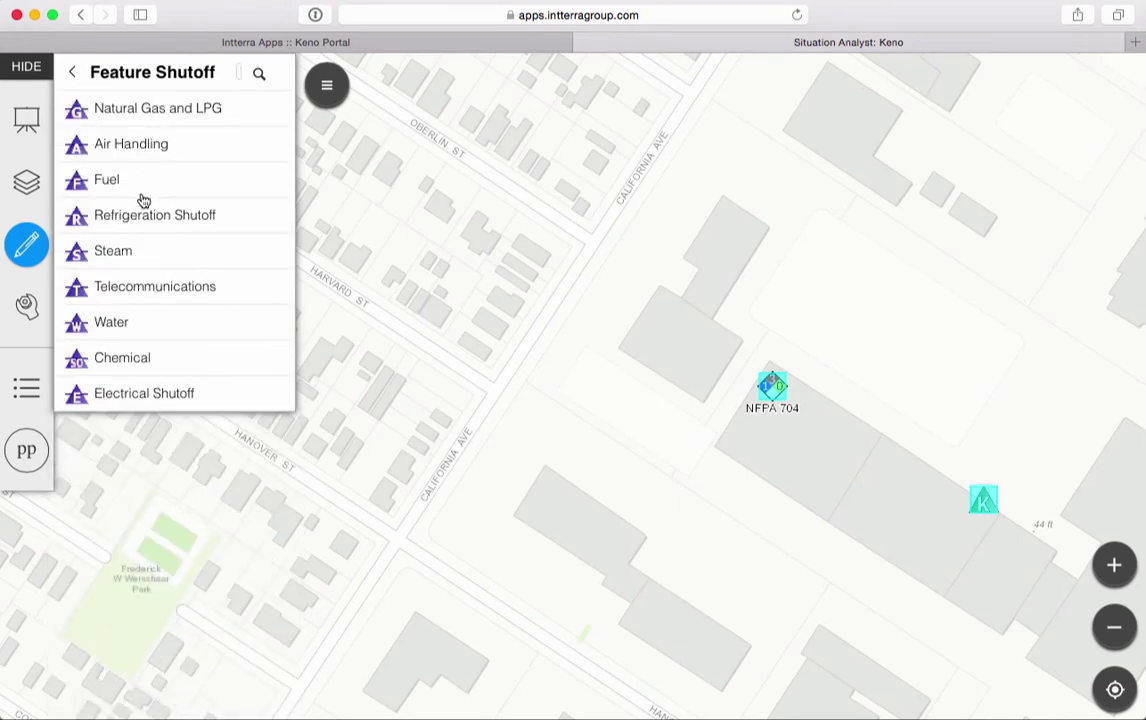
click(138, 398)
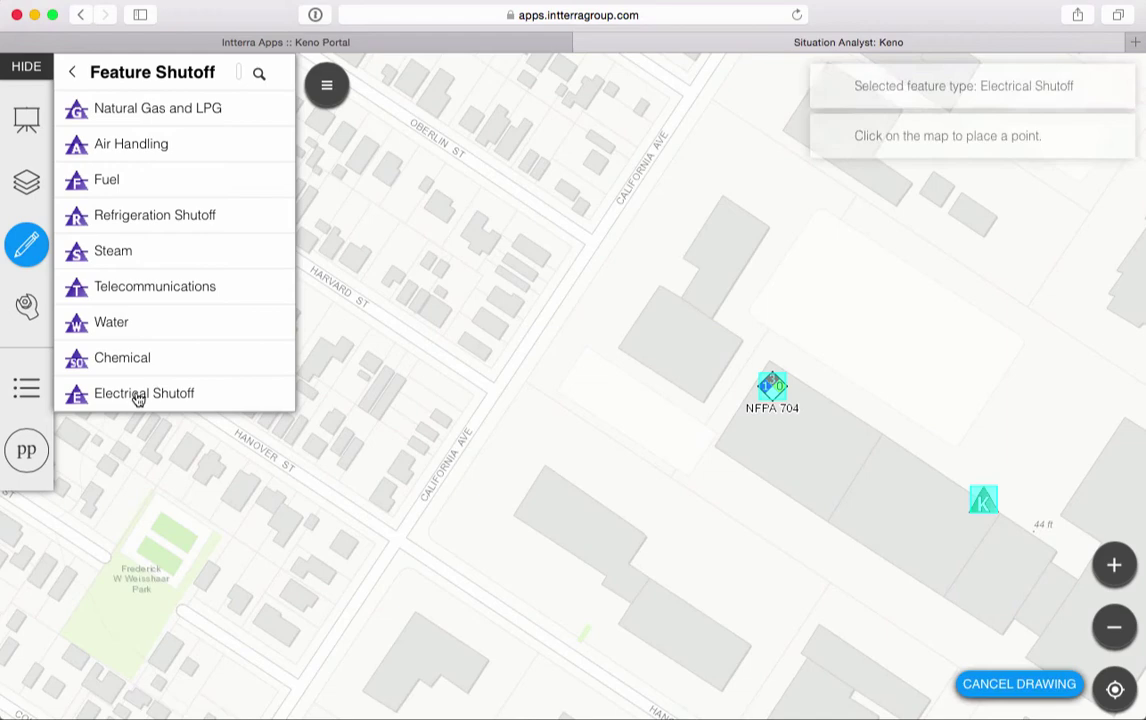
click(858, 549)
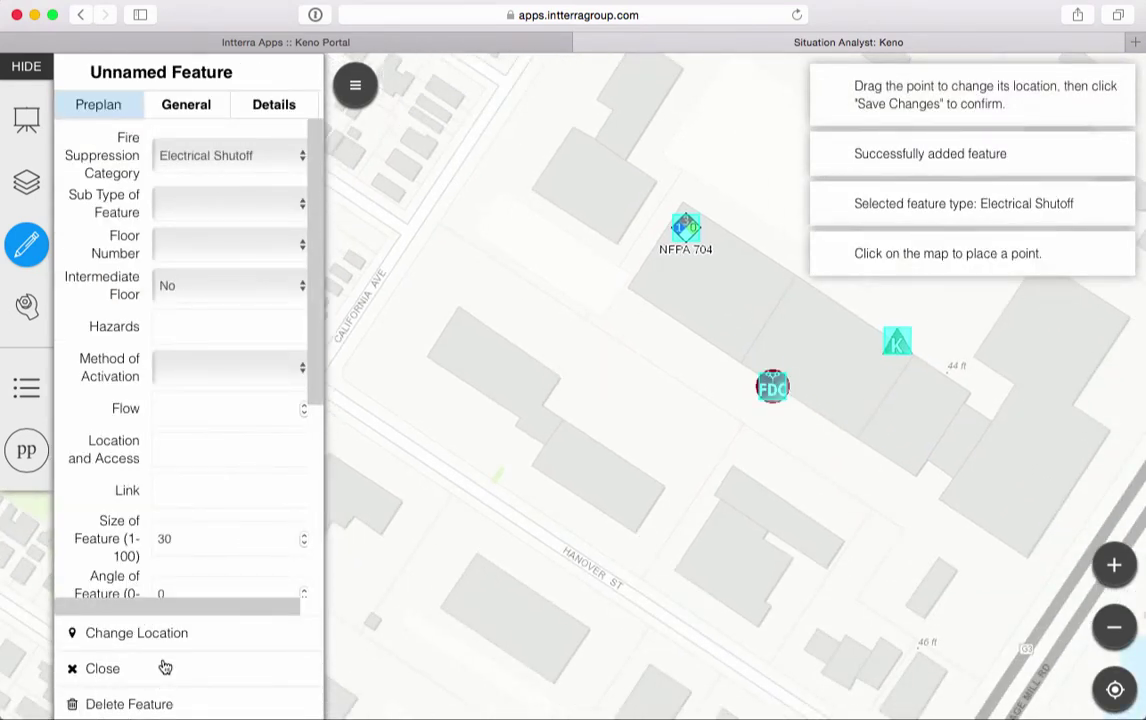
click(197, 102)
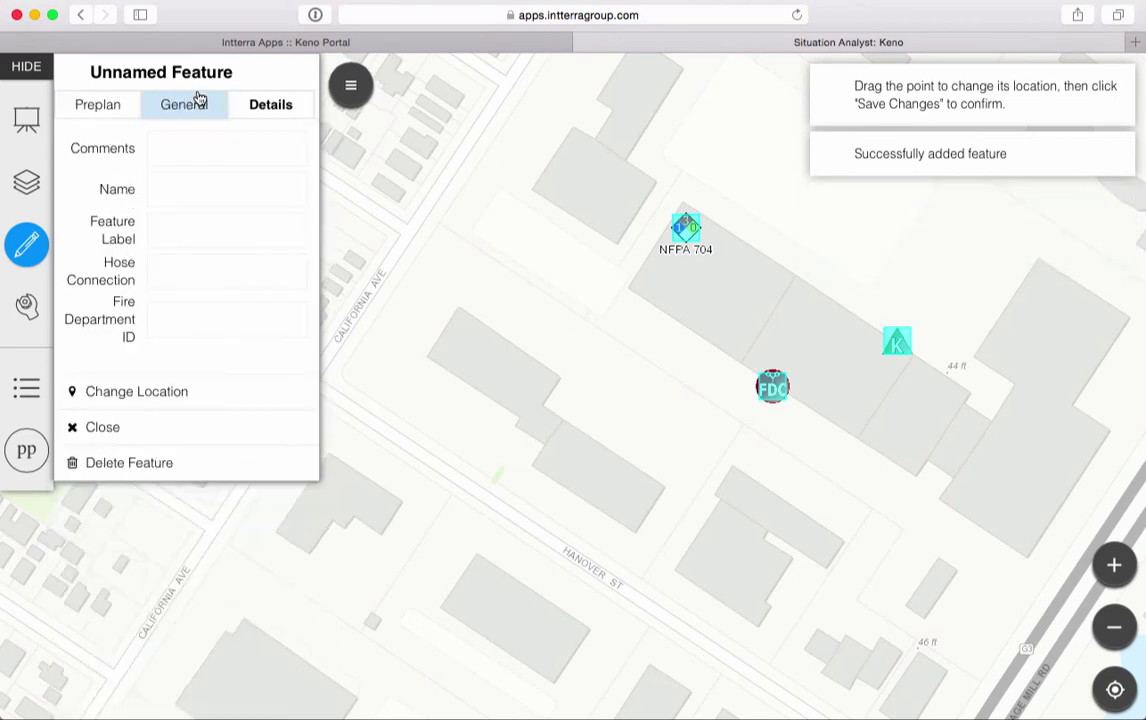
click(255, 104)
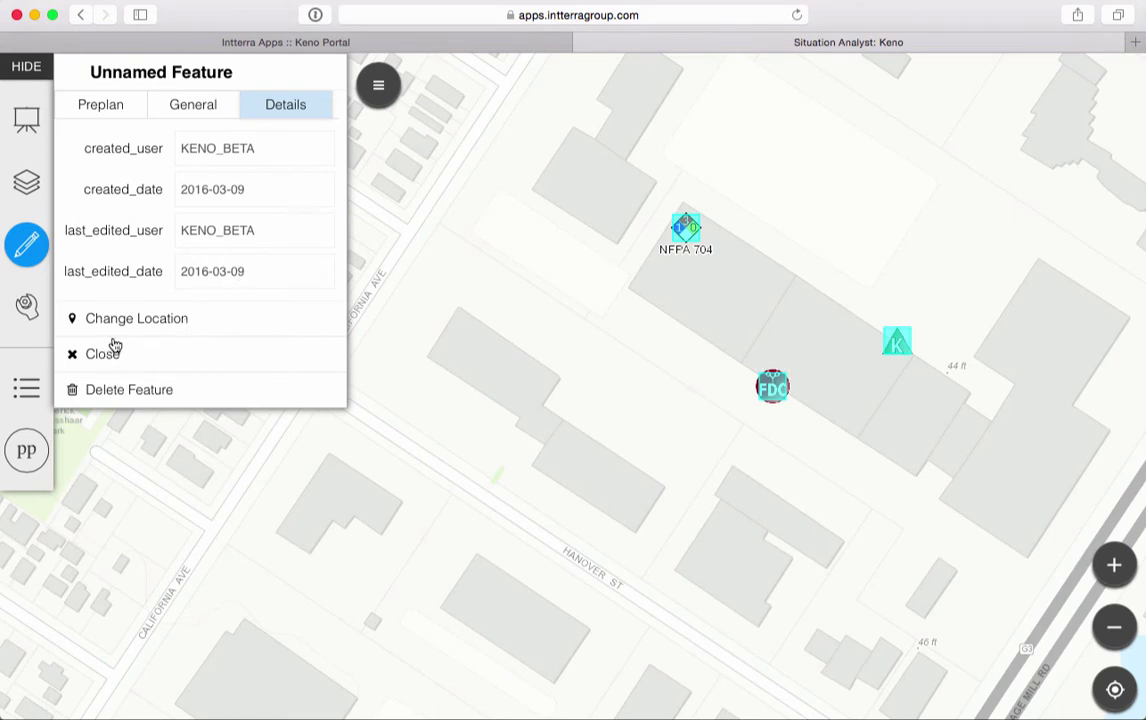
click(182, 100)
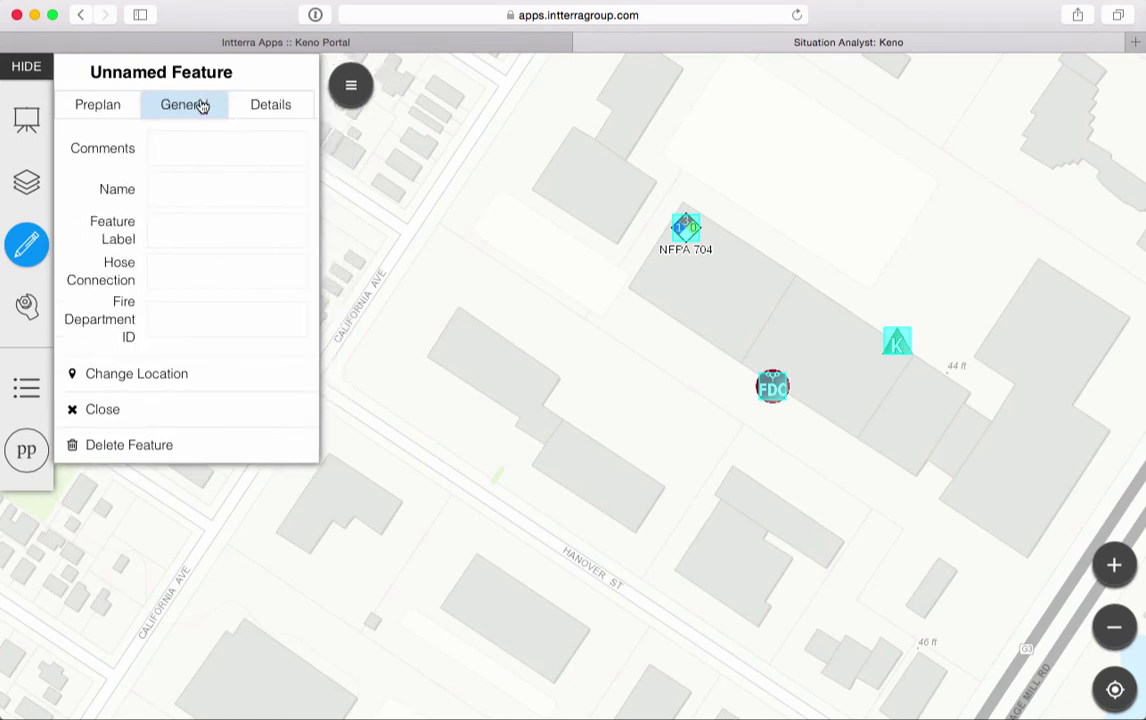
click(101, 414)
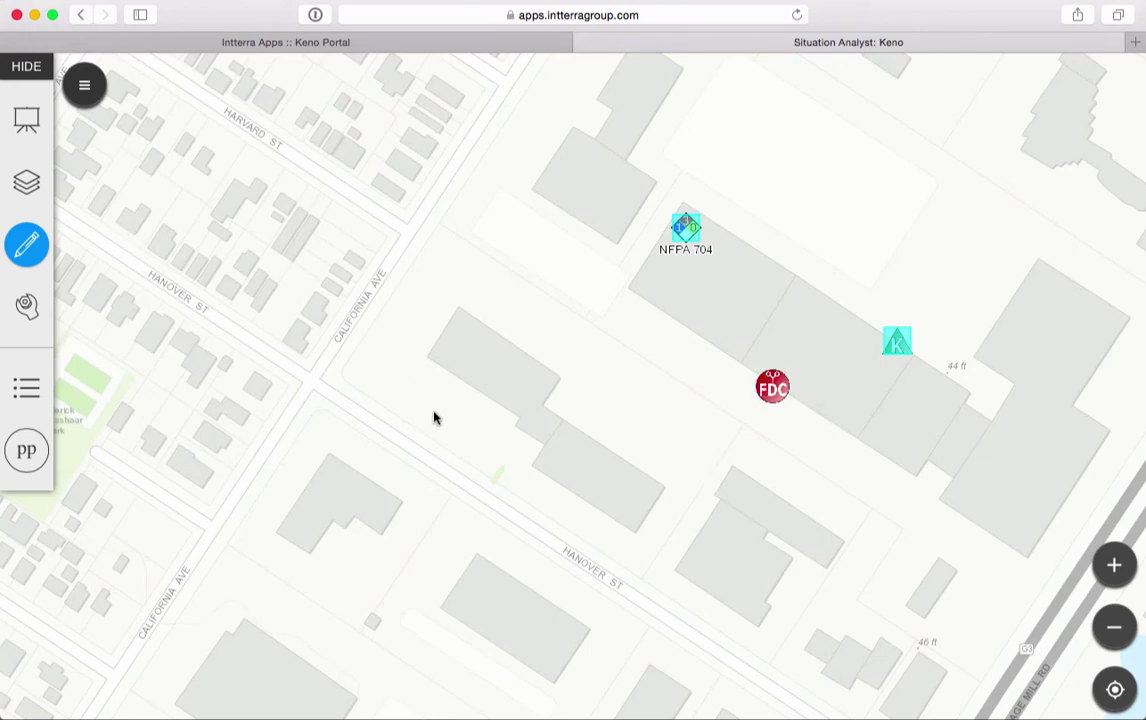
Step: Switch the base map to aerial imagery and collapse the layer list
drag(739, 448, 557, 442)
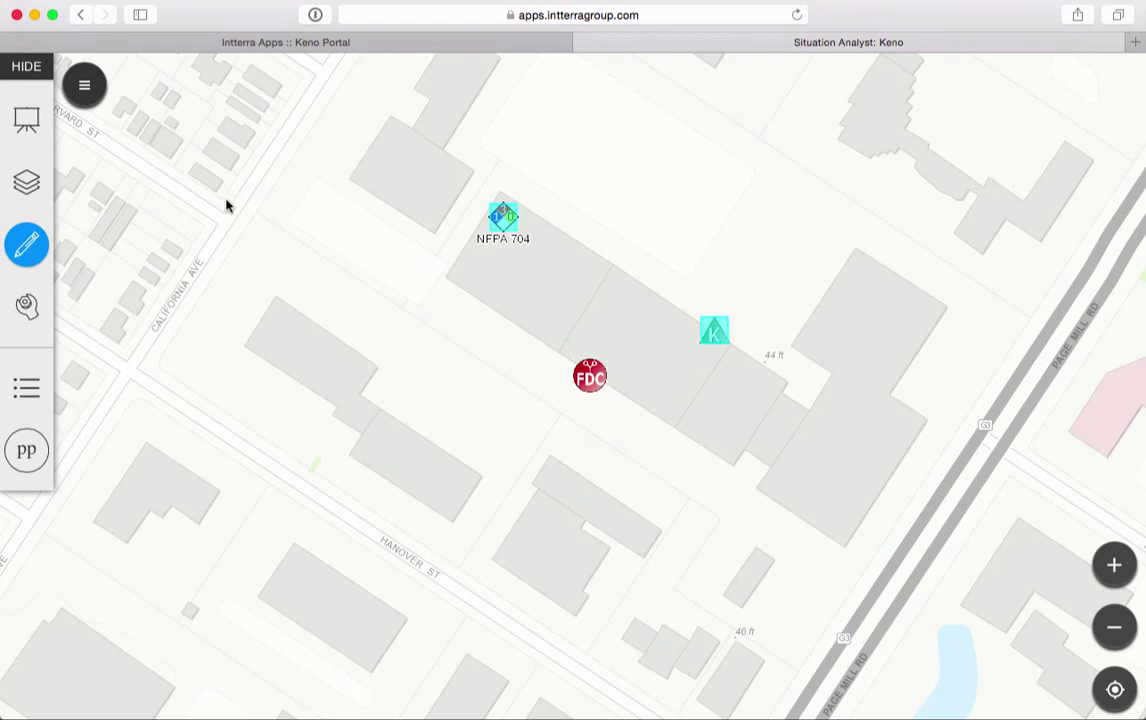
click(30, 184)
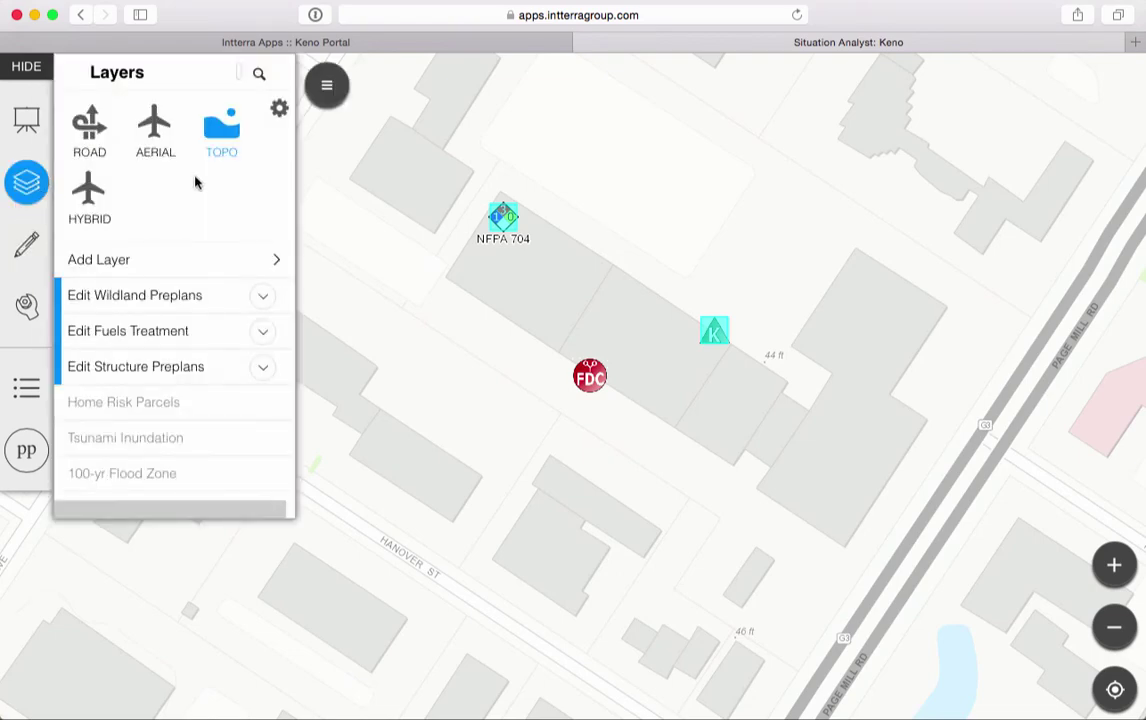
click(156, 141)
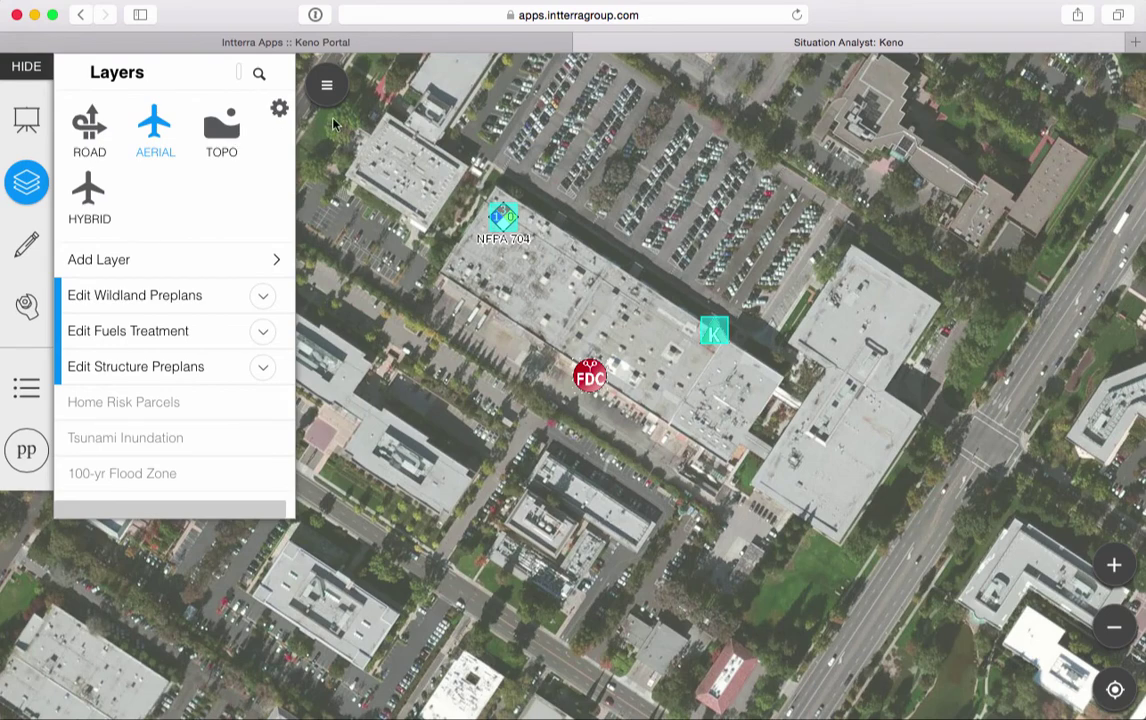
click(312, 88)
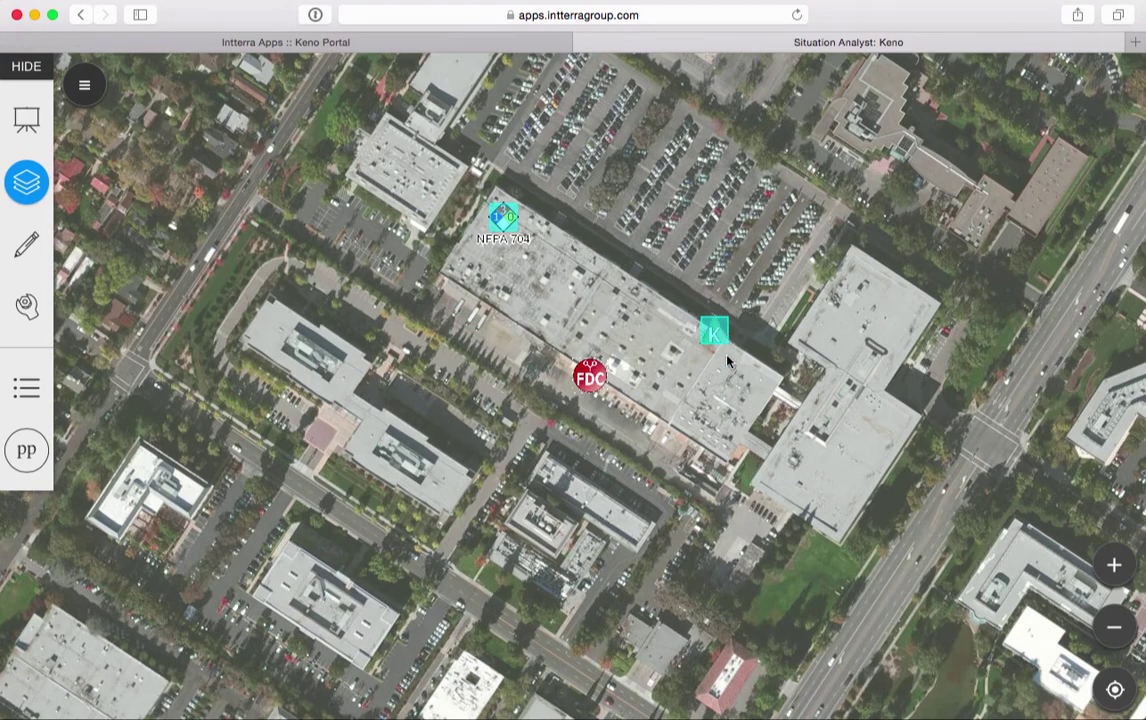
Step: Open the Knox Box for editing, move it northwest along the building's parking-lot edge, and save the new location
click(674, 340)
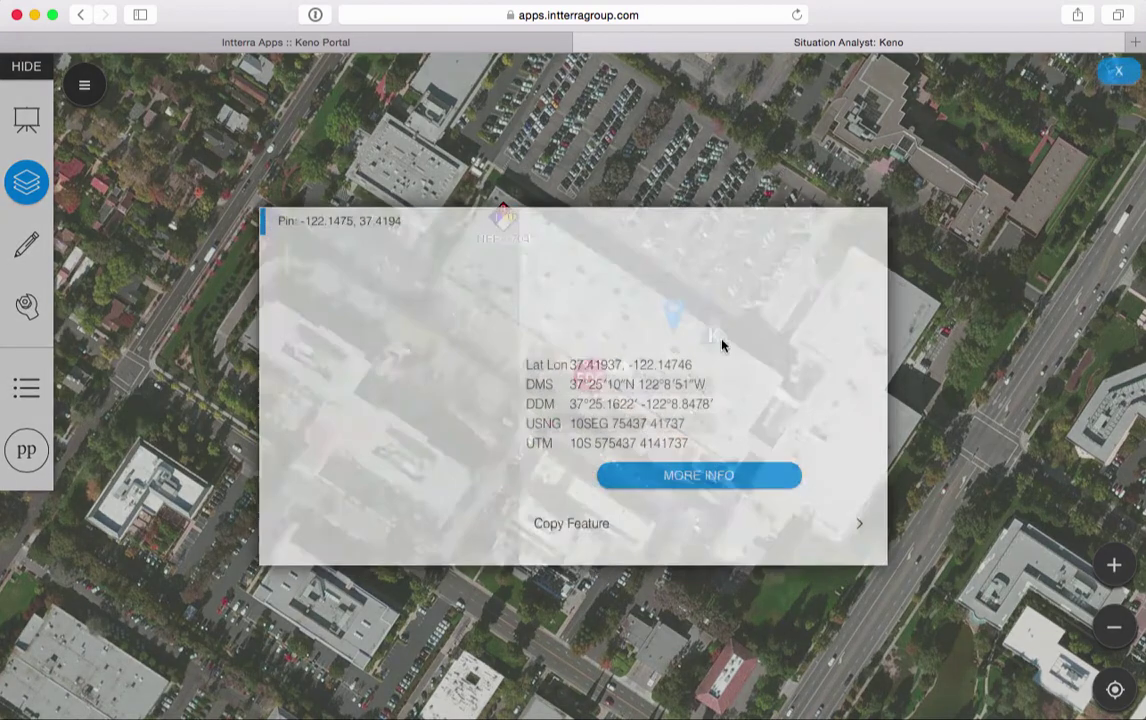
click(862, 140)
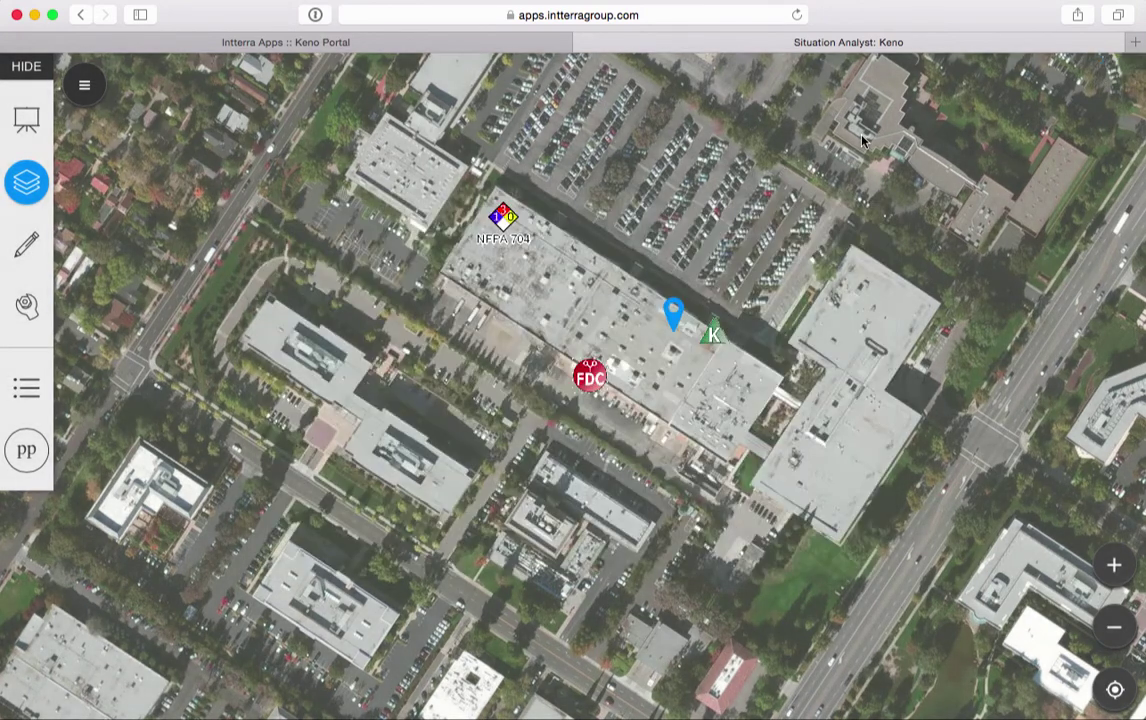
click(716, 341)
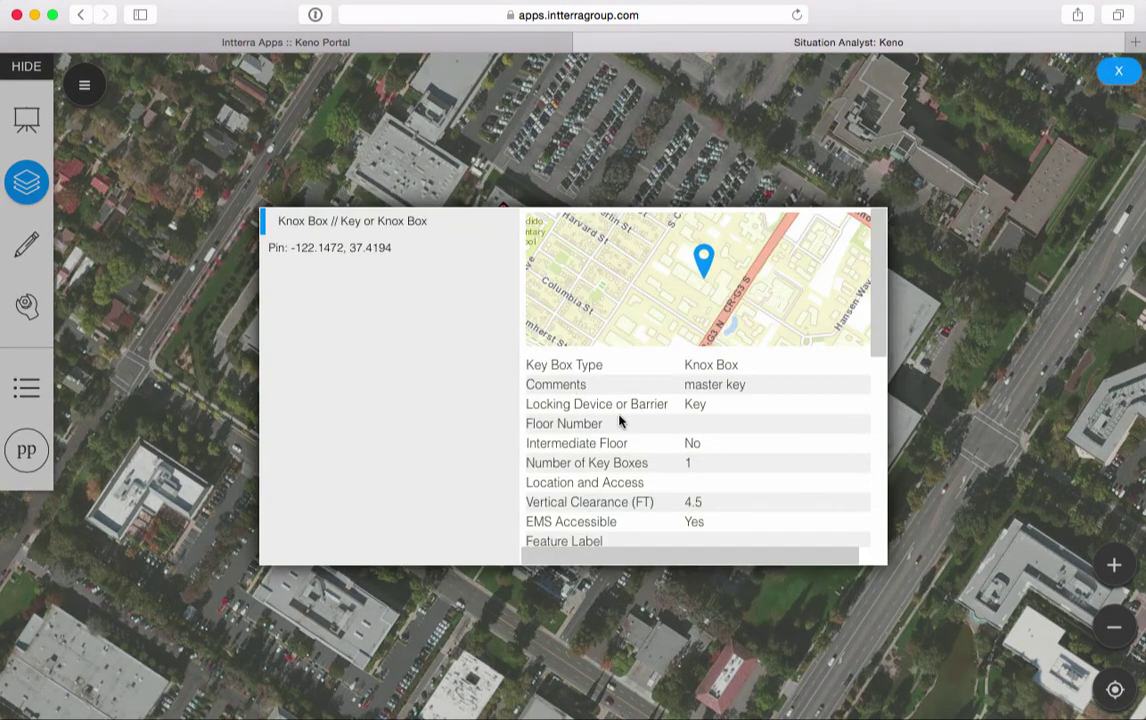
scroll(622, 414, down, 10)
click(662, 487)
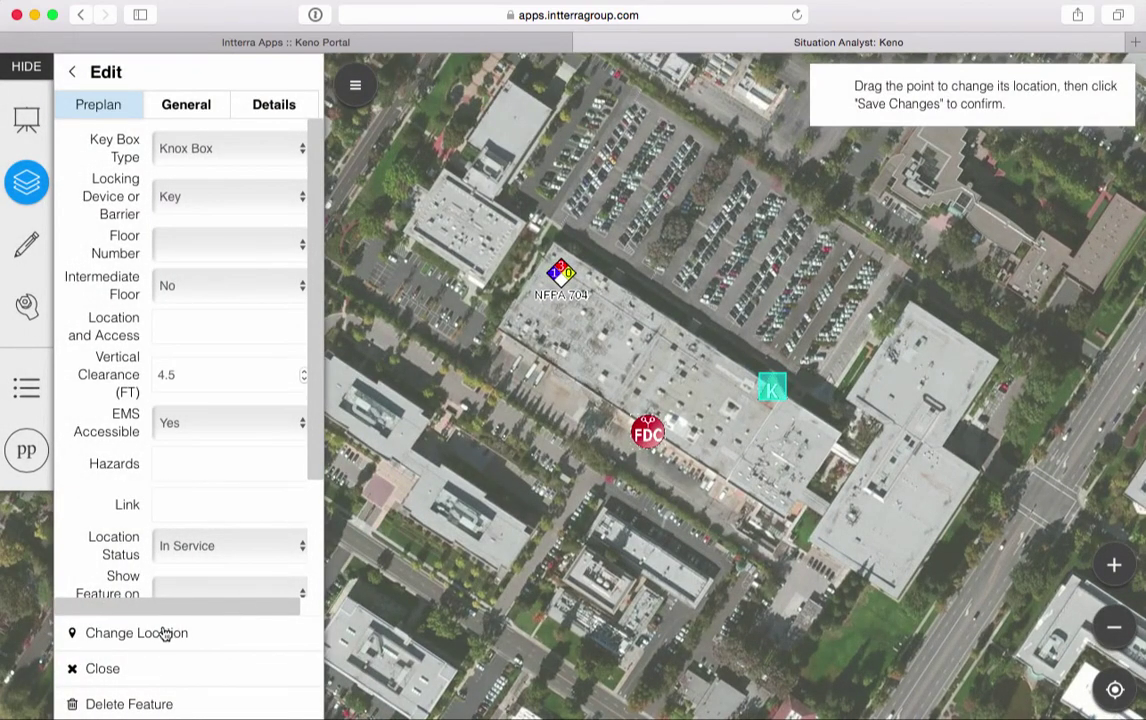
click(160, 634)
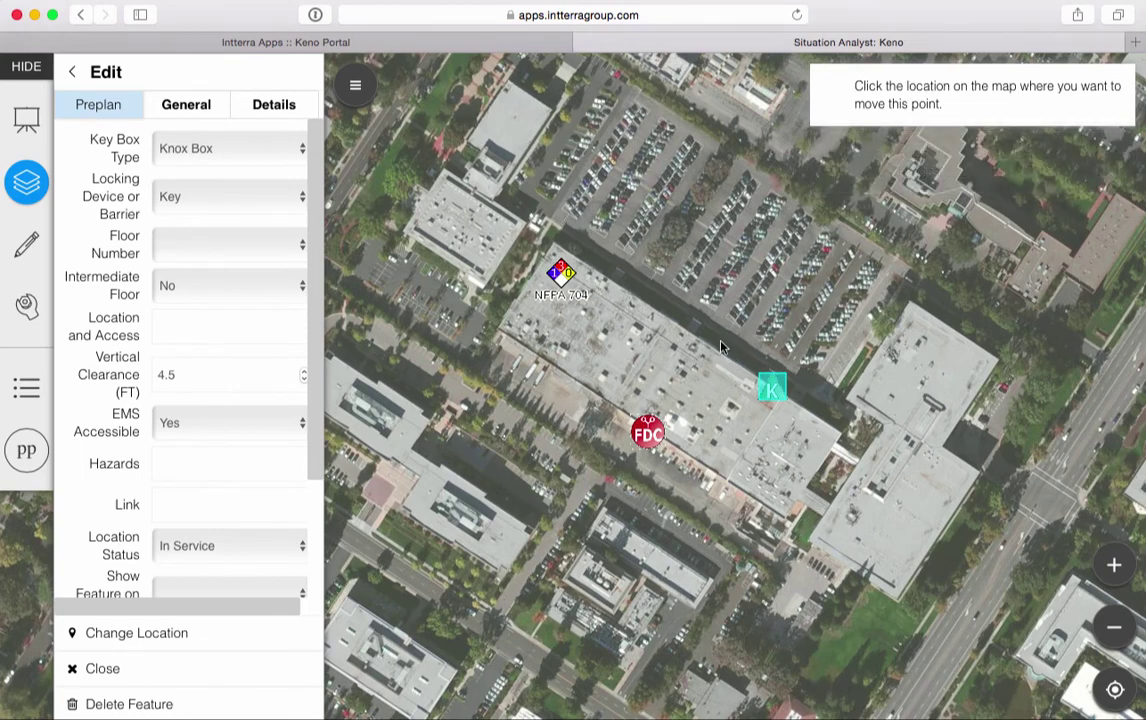
click(690, 338)
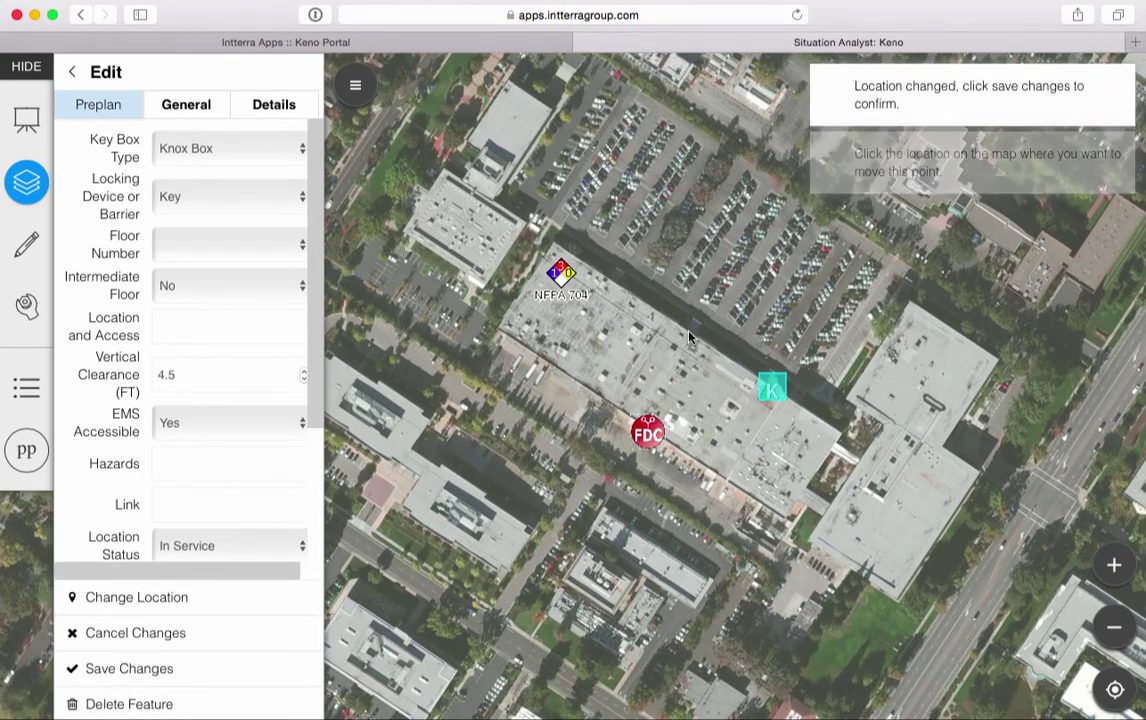
click(133, 668)
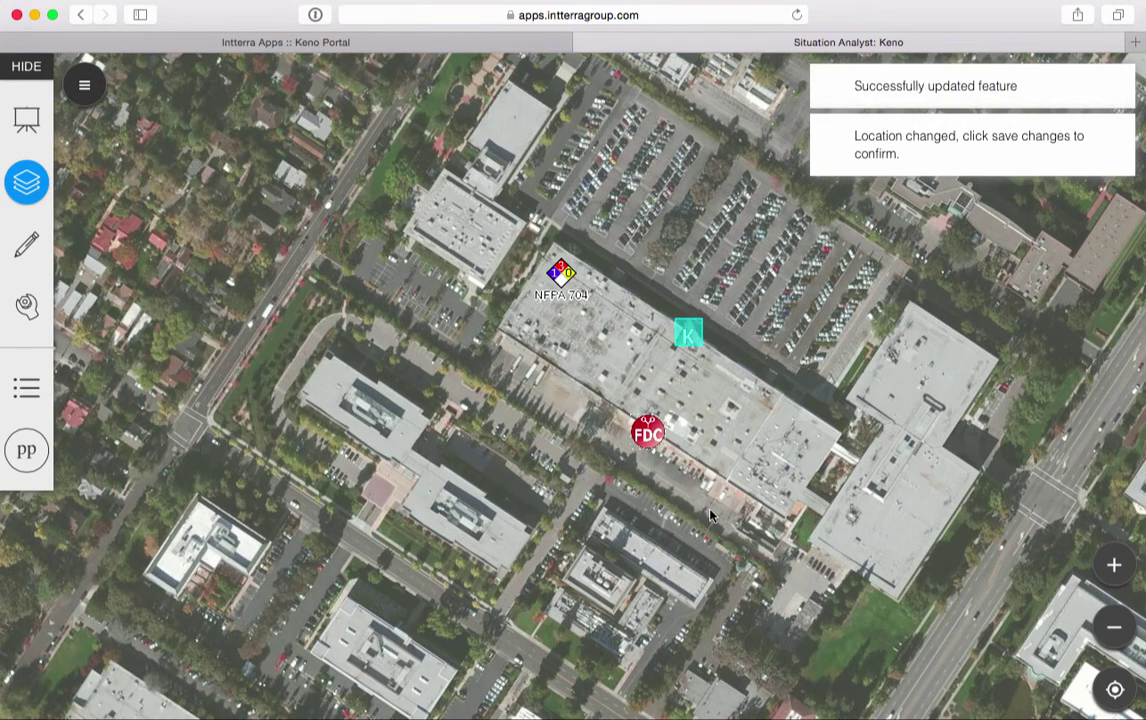
click(652, 463)
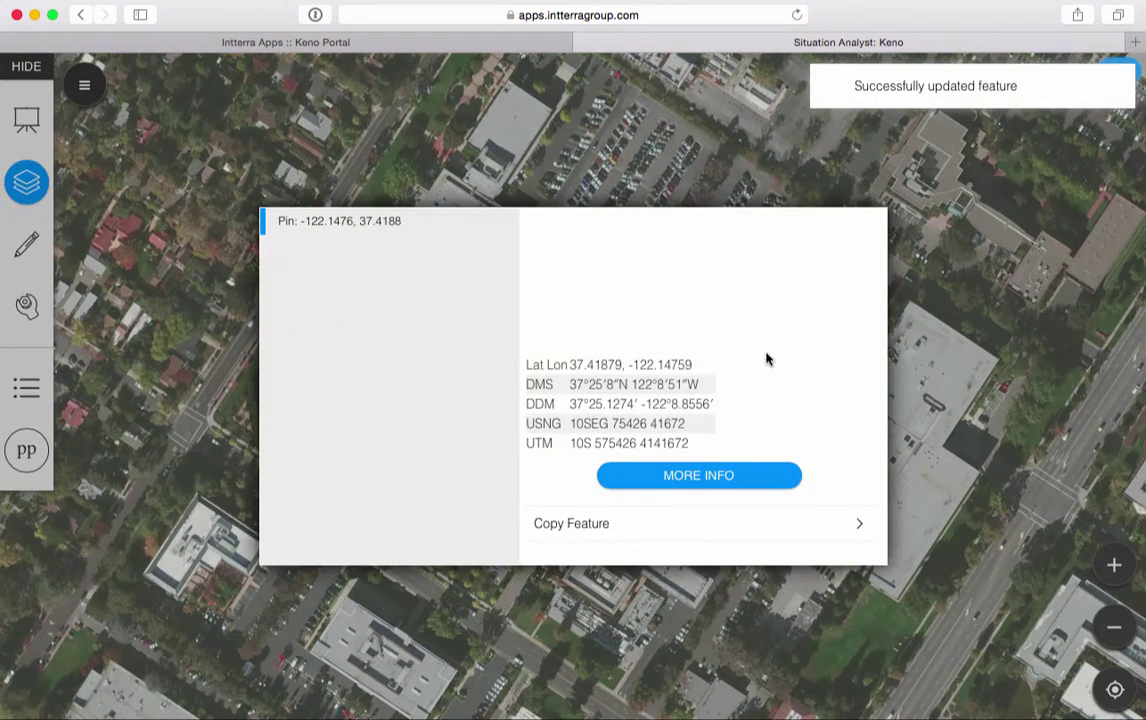
click(763, 212)
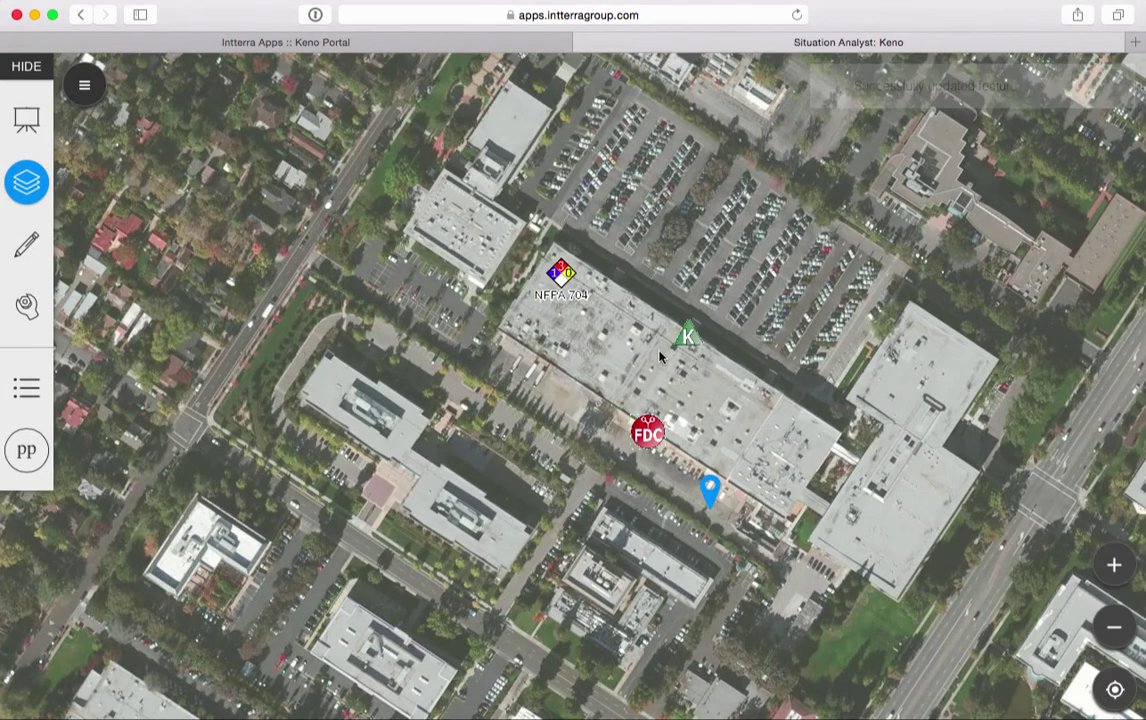
drag(808, 450, 600, 442)
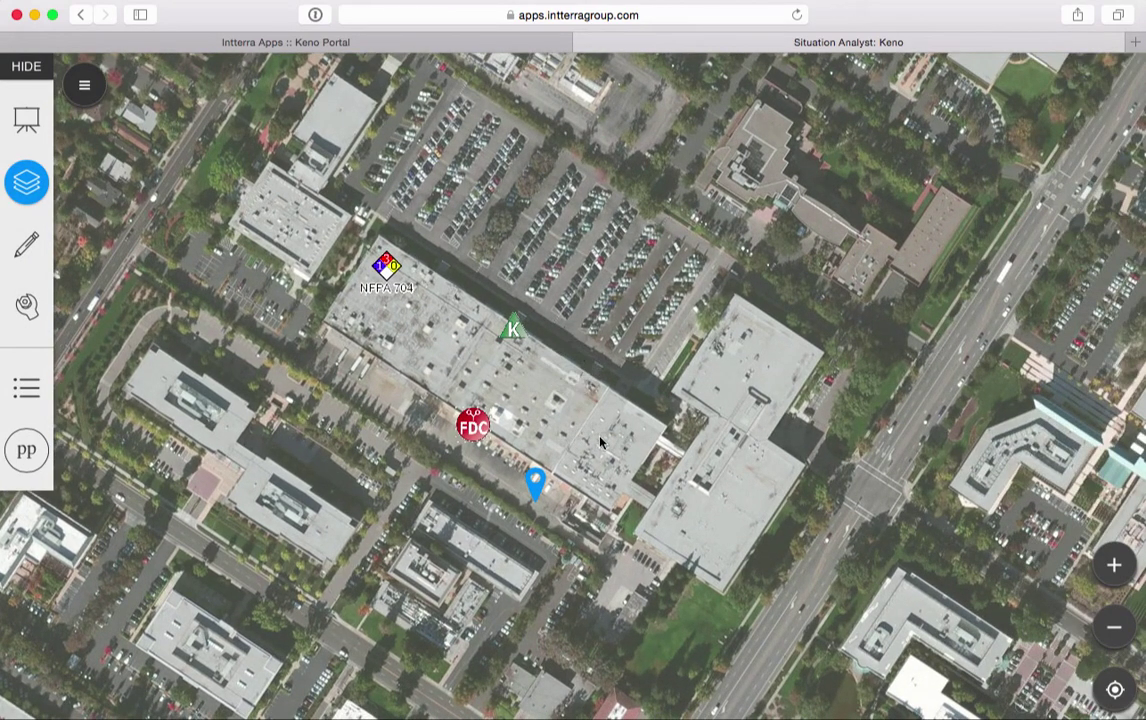